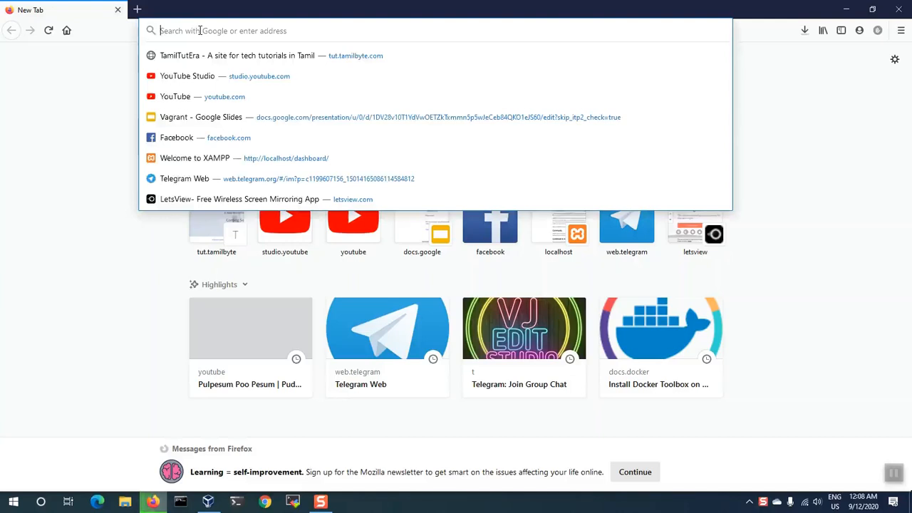
Search the web for docker toolbox for windows and open the Install Docker Toolbox on Windows documentation page
{"action": "type", "text": "to"}
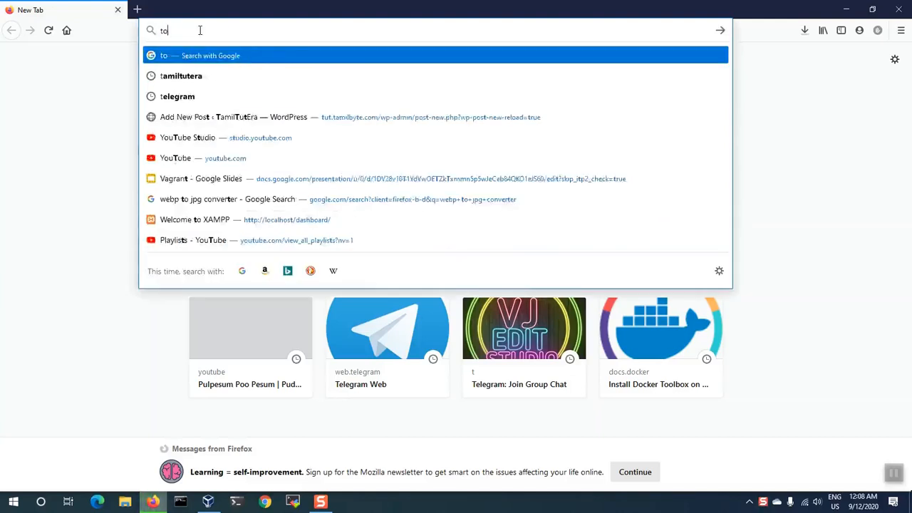
{"action": "key", "text": "BackSpace"}
{"action": "key", "text": "BackSpace"}
{"action": "type", "text": "dock"}
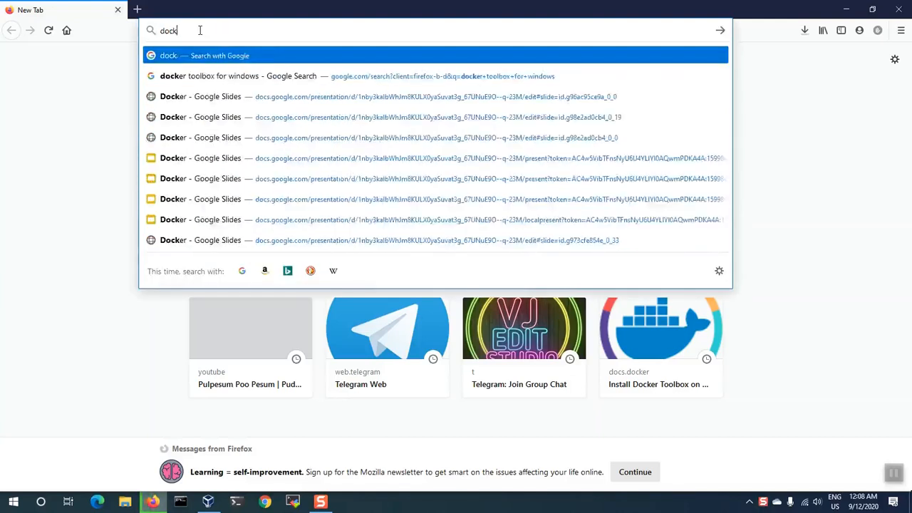
{"action": "type", "text": "er toolb"}
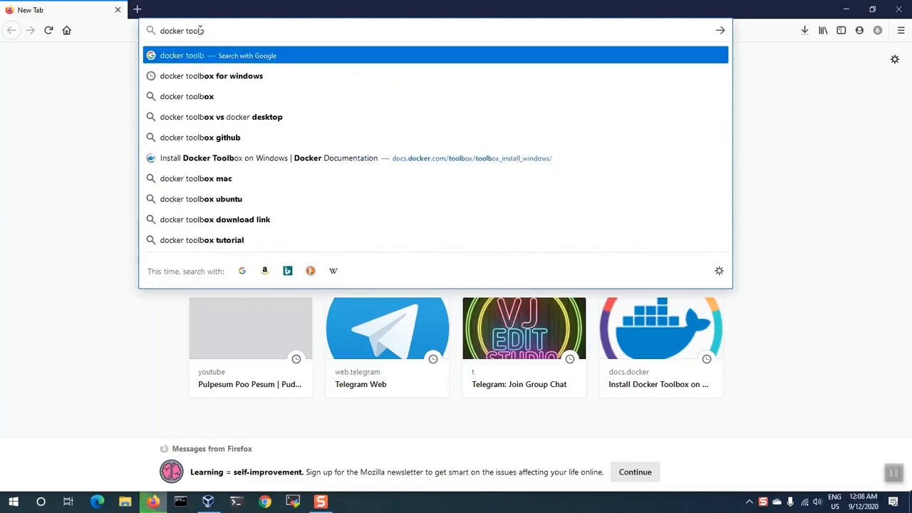
{"action": "key", "text": "Down"}
{"action": "key", "text": "Return"}
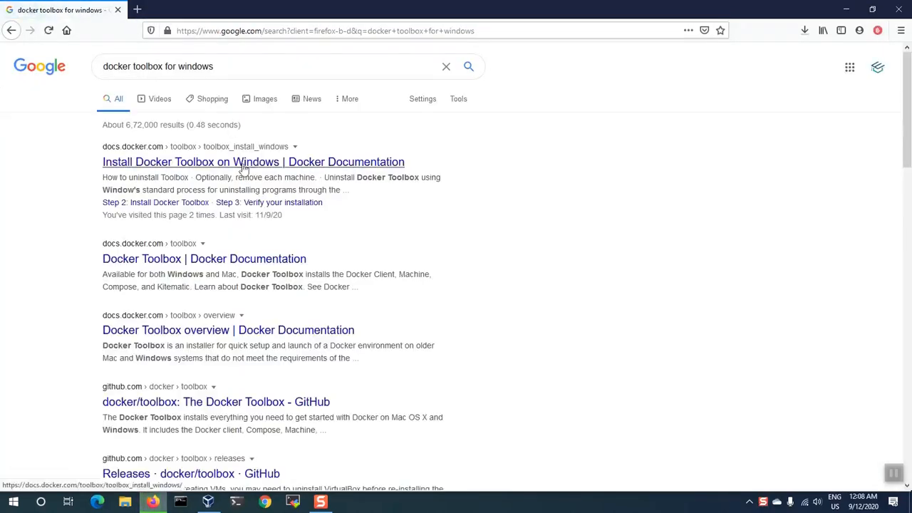
{"action": "left_click", "coordinate": [247, 162]}
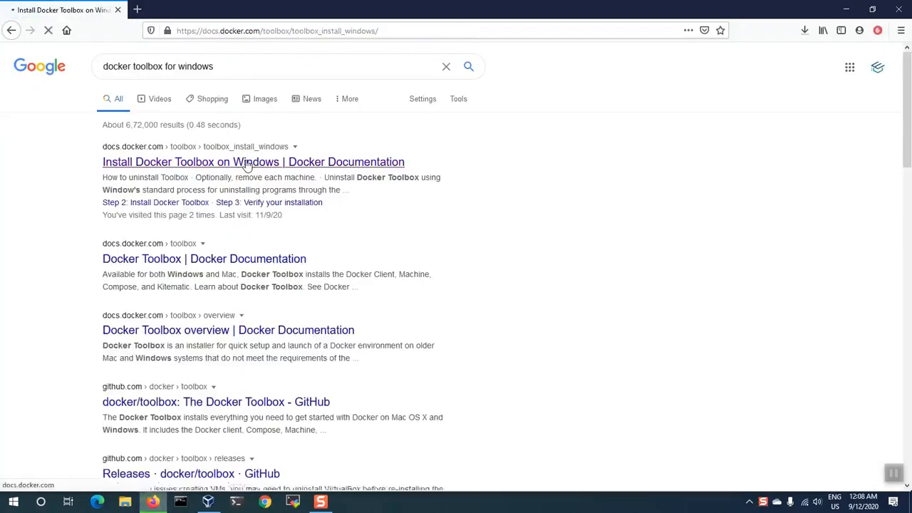
Examine the system requirements in Step 1 and the list of installed software under Step 2: Install Docker Toolbox
{"action": "scroll", "coordinate": [330, 241], "scroll_direction": "down", "scroll_amount": 3}
{"action": "scroll", "coordinate": [327, 239], "scroll_direction": "down", "scroll_amount": 3}
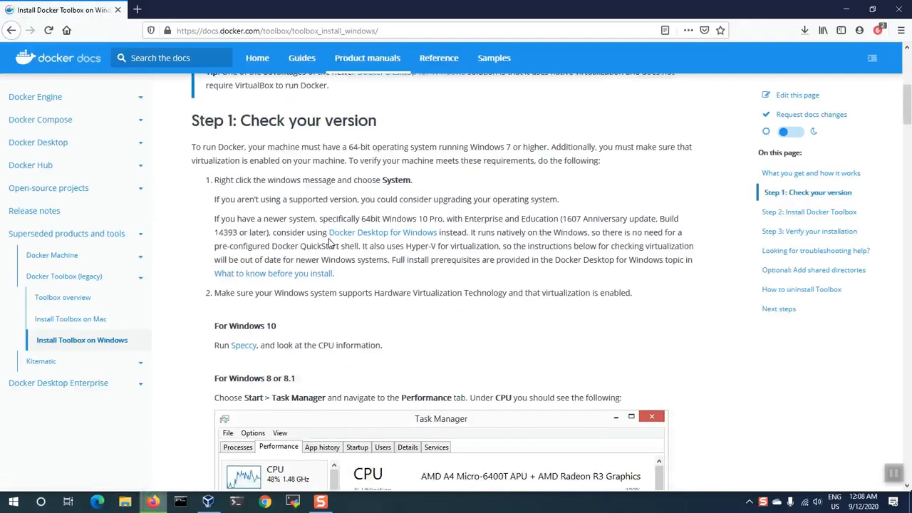
{"action": "scroll", "coordinate": [330, 242], "scroll_direction": "down", "scroll_amount": 6}
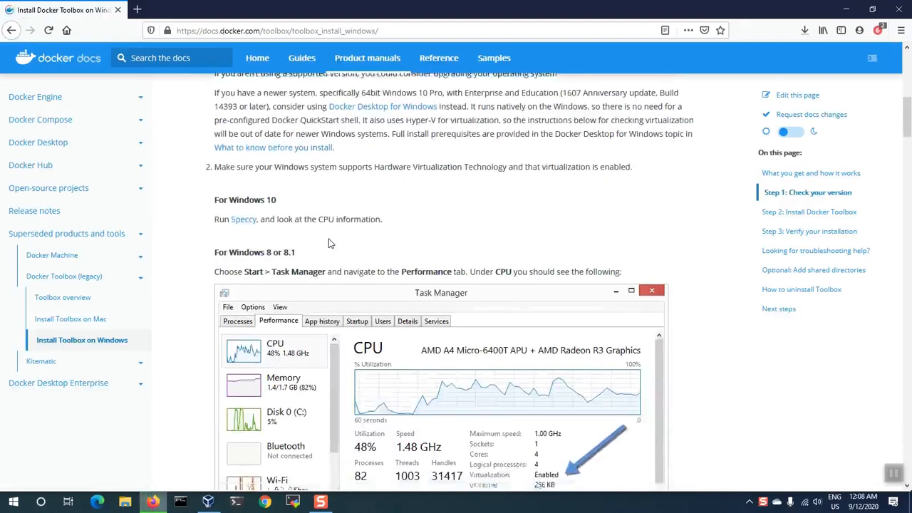
{"action": "scroll", "coordinate": [329, 238], "scroll_direction": "down", "scroll_amount": 1}
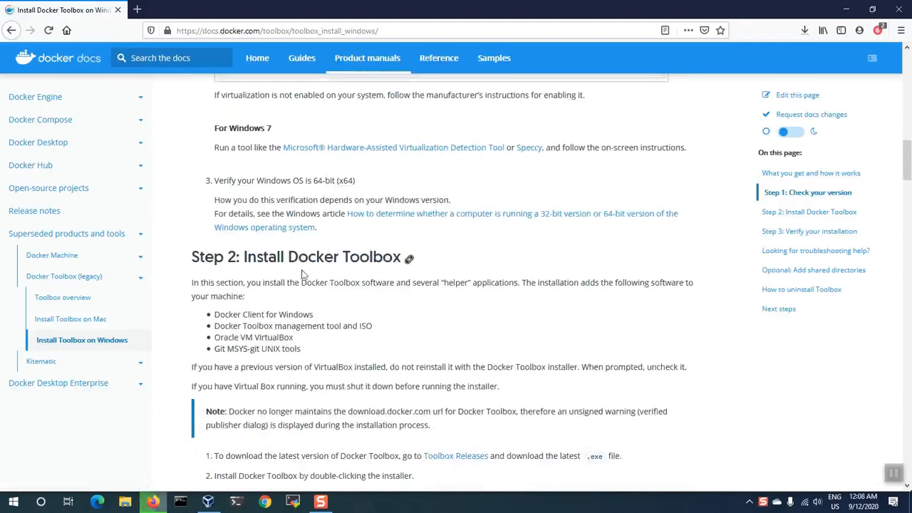
{"action": "scroll", "coordinate": [308, 263], "scroll_direction": "down", "scroll_amount": 2}
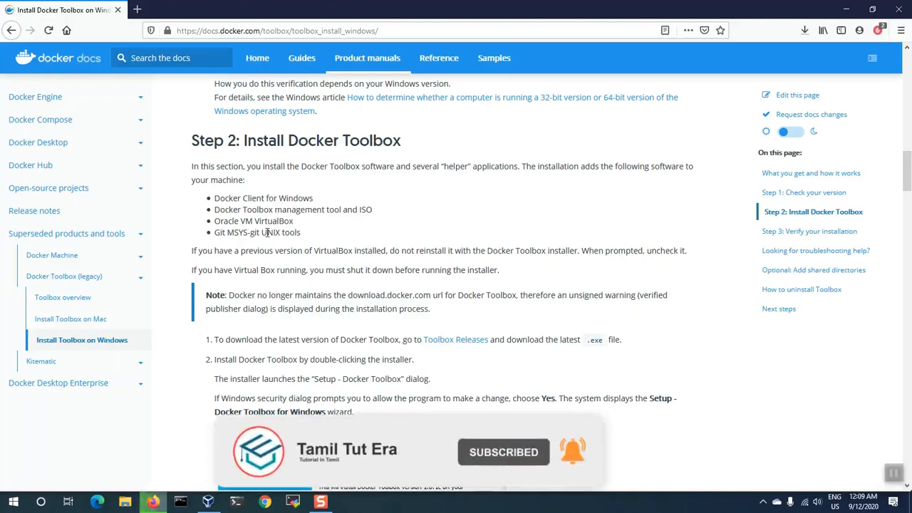
{"action": "left_click_drag", "start_coordinate": [215, 233], "coordinate": [210, 205]}
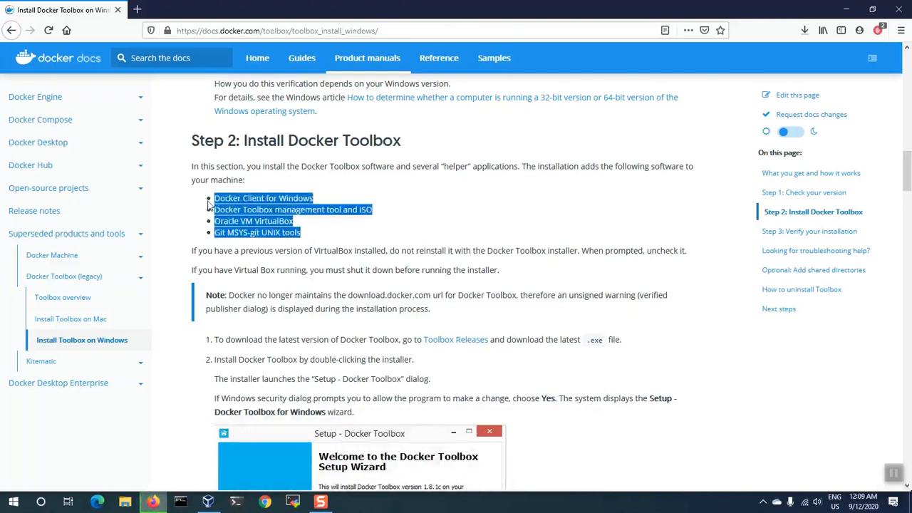
{"action": "left_click", "coordinate": [285, 225]}
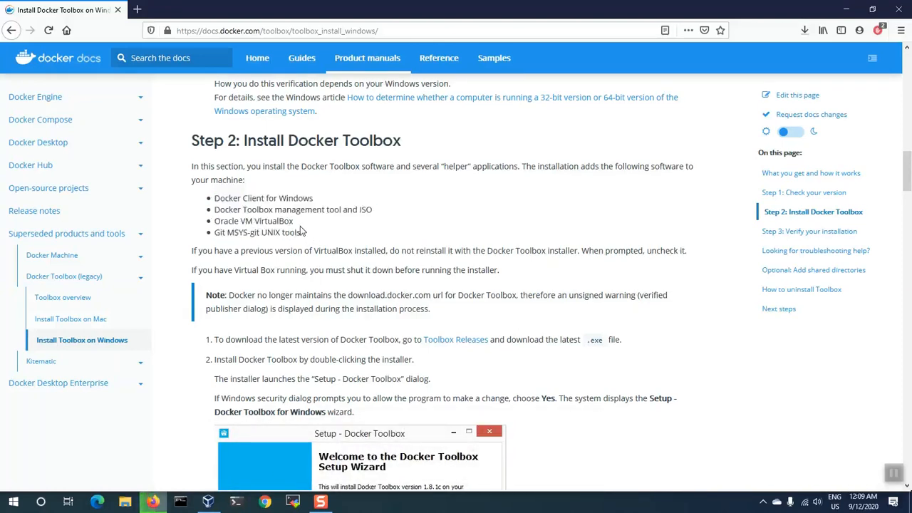
Open the Toolbox Releases page and request the DockerToolbox-19.03.1.exe download from the v19.03.1 assets, dismissing the save prompt
{"action": "scroll", "coordinate": [301, 229], "scroll_direction": "down", "scroll_amount": 3}
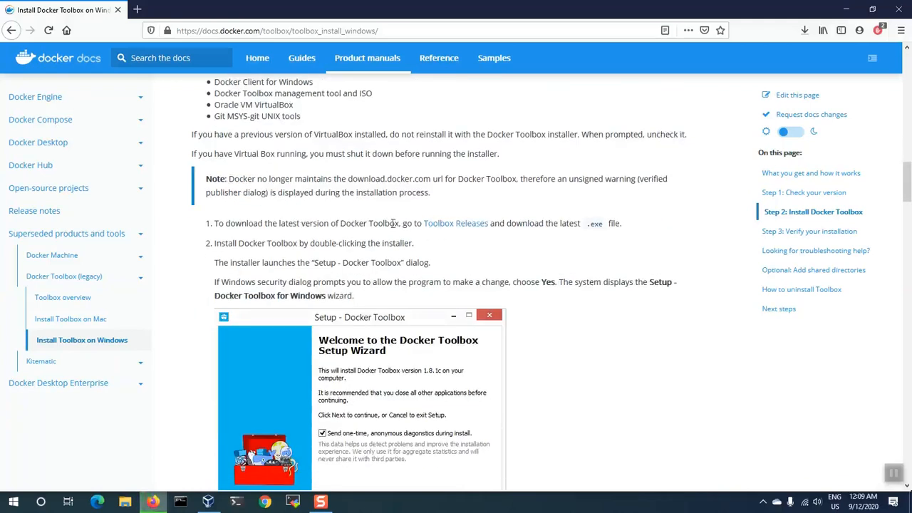
{"action": "left_click", "coordinate": [448, 228]}
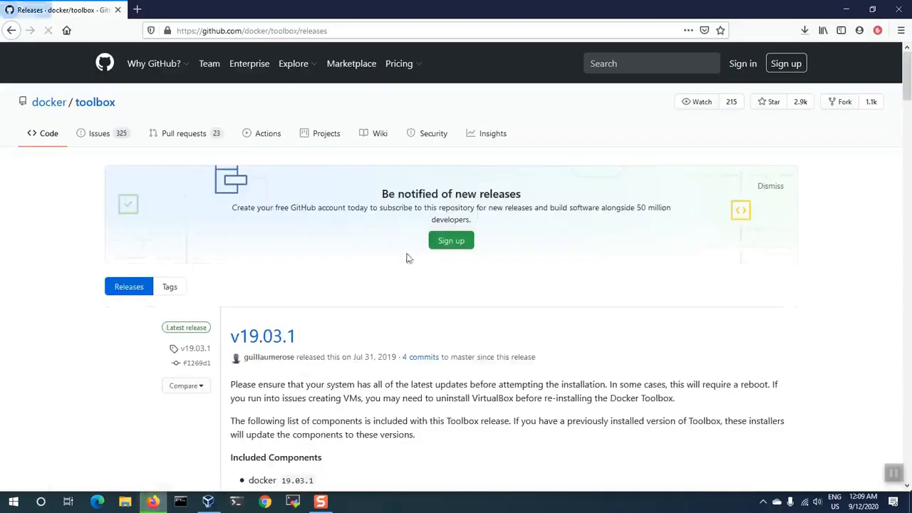
{"action": "scroll", "coordinate": [368, 292], "scroll_direction": "down", "scroll_amount": 5}
{"action": "scroll", "coordinate": [367, 295], "scroll_direction": "down", "scroll_amount": 1}
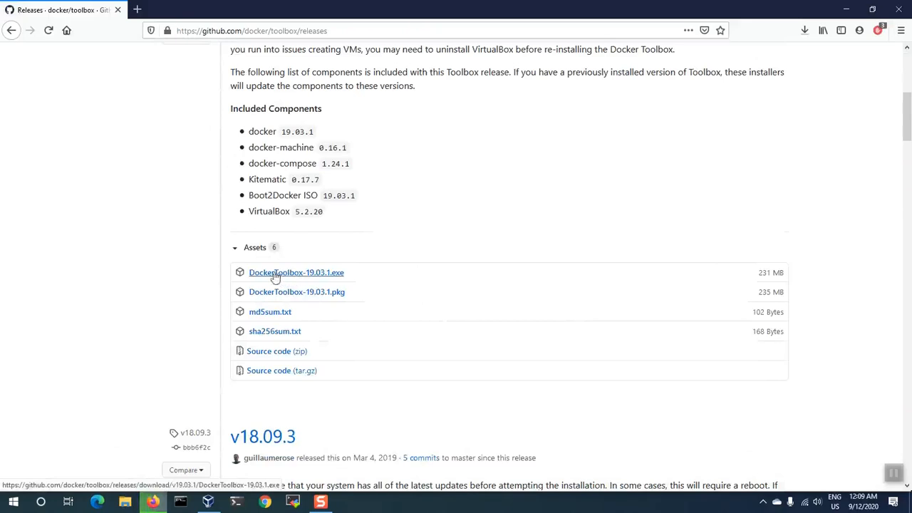
{"action": "left_click", "coordinate": [322, 278]}
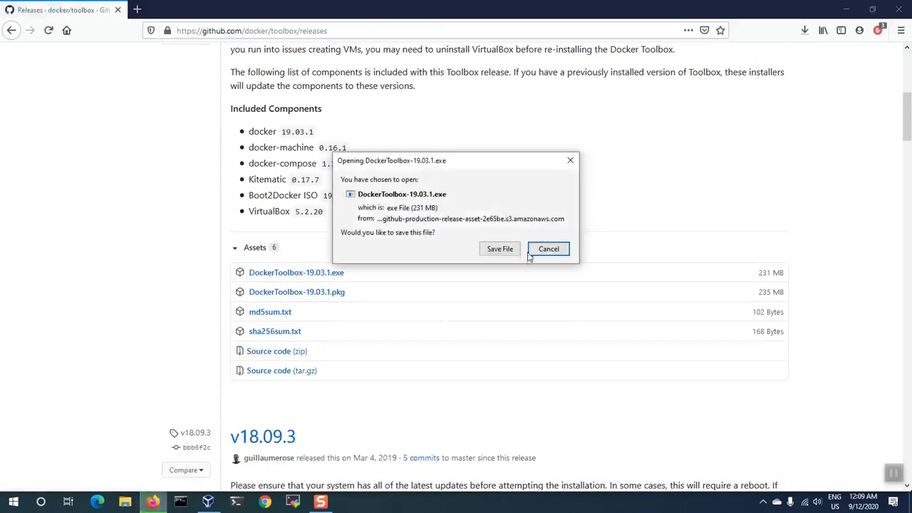
{"action": "left_click", "coordinate": [549, 251]}
Launch the DockerToolbox-19.03.1 installer from the Downloads folder and close the File Explorer window
{"action": "left_click", "coordinate": [125, 500]}
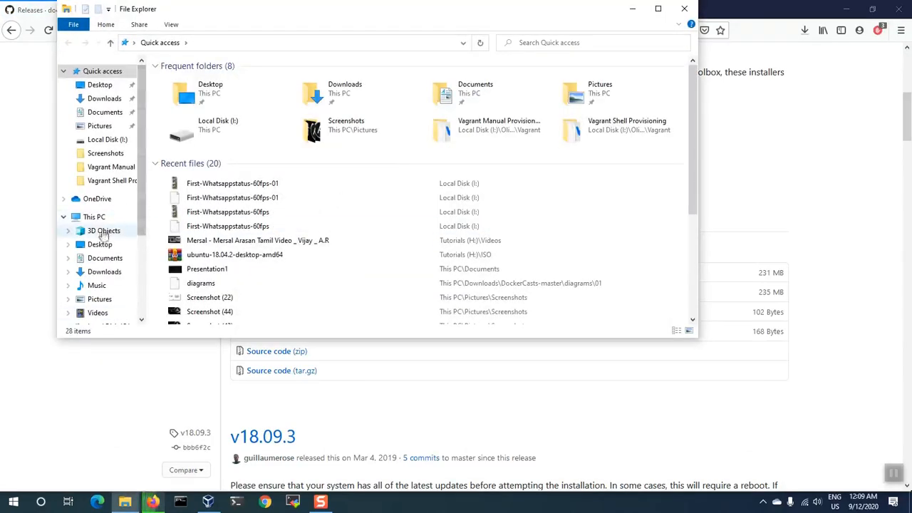
{"action": "left_click", "coordinate": [100, 244]}
{"action": "left_click", "coordinate": [104, 272]}
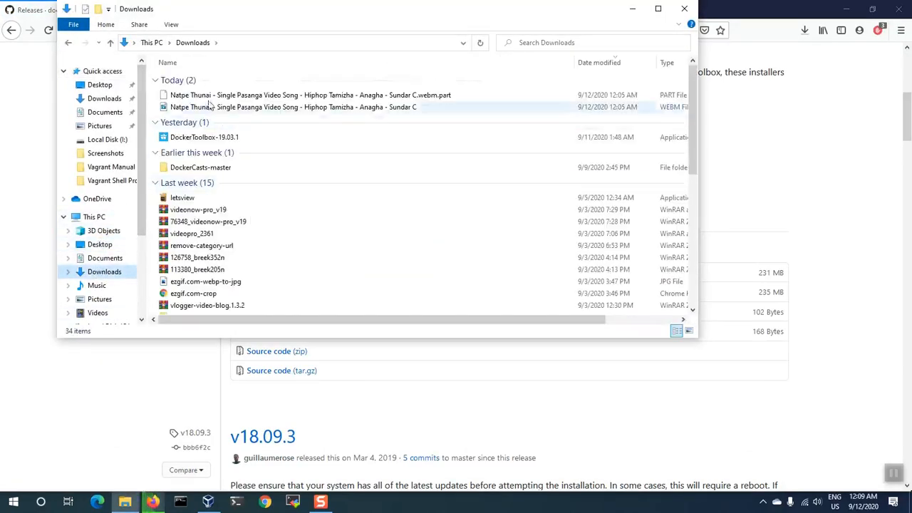
{"action": "left_click", "coordinate": [188, 140]}
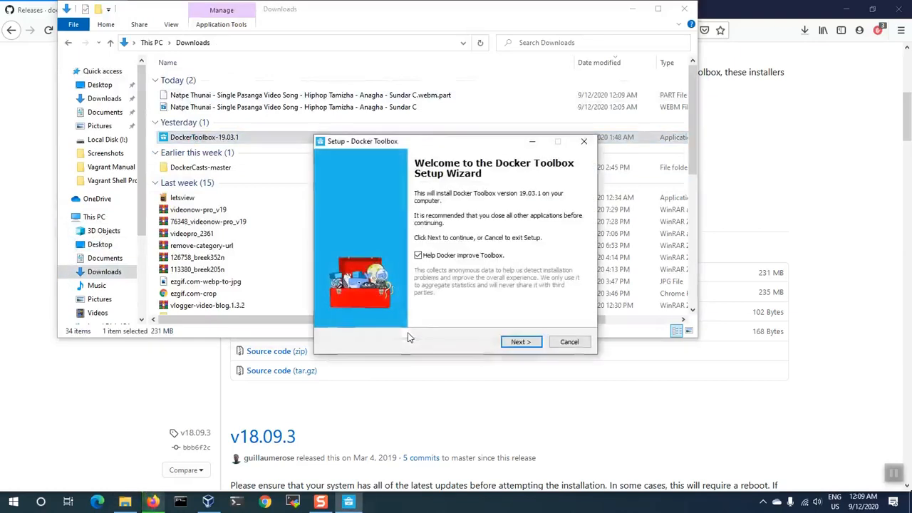
{"action": "left_click", "coordinate": [684, 9]}
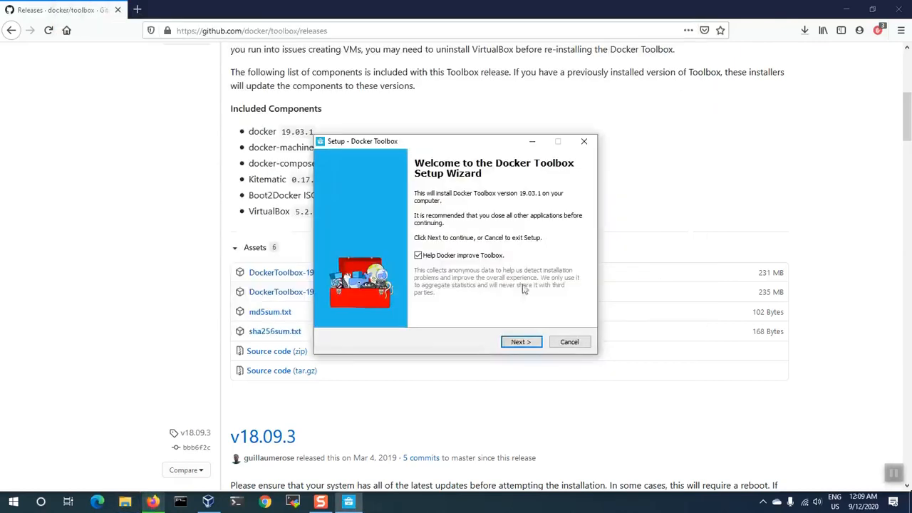
Clear the Help Docker improve Toolbox option and accept C:\Program Files\Docker Toolbox as the destination folder
{"action": "left_click", "coordinate": [447, 254]}
{"action": "left_click", "coordinate": [523, 345]}
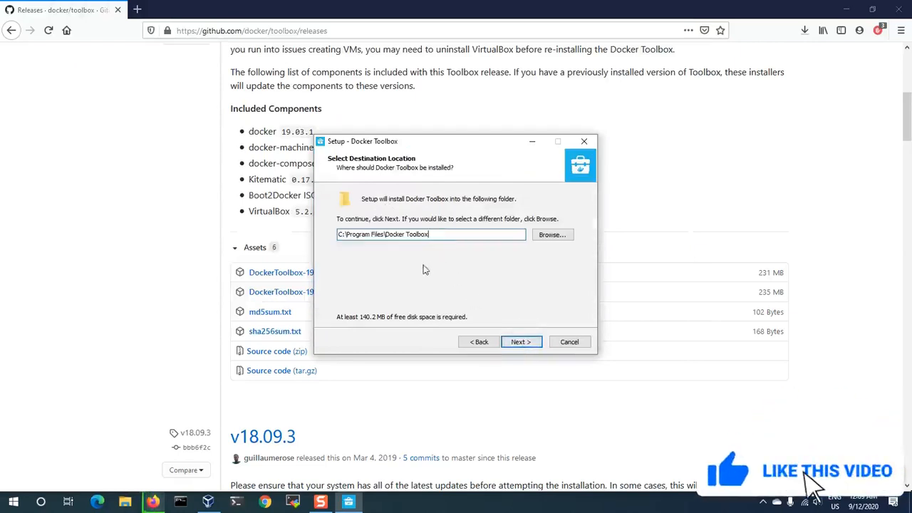
{"action": "left_click", "coordinate": [520, 344]}
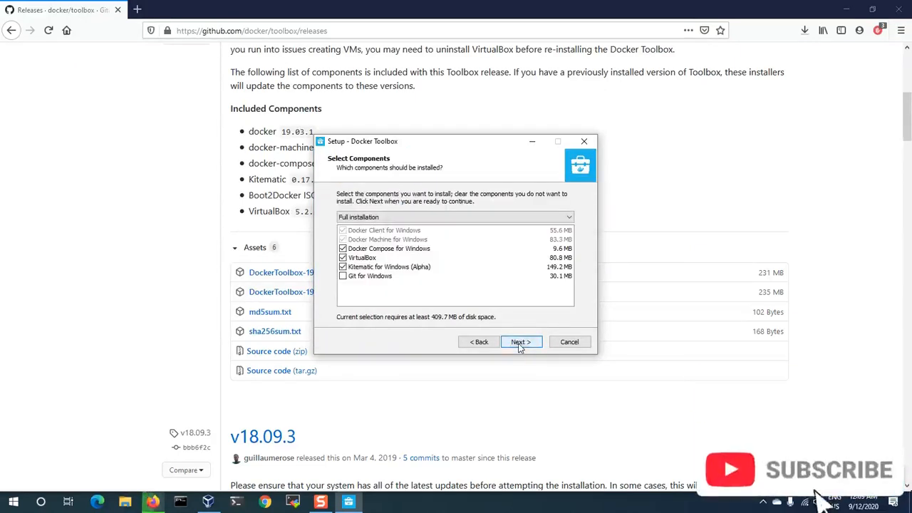
Confirm the components for a custom installation including Docker Compose, VirtualBox, Kitematic and Git for Windows
{"action": "left_click", "coordinate": [365, 268]}
{"action": "left_click", "coordinate": [365, 263]}
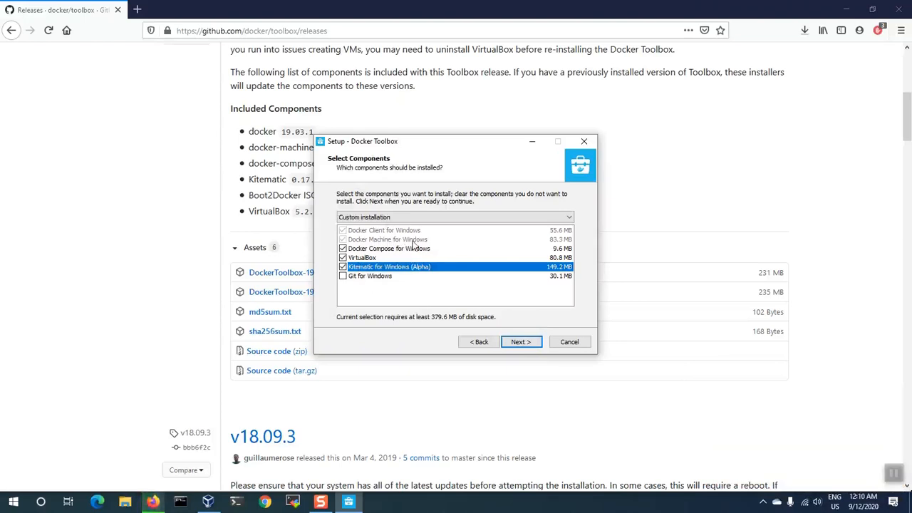
{"action": "left_click", "coordinate": [376, 218]}
{"action": "left_click", "coordinate": [390, 232]}
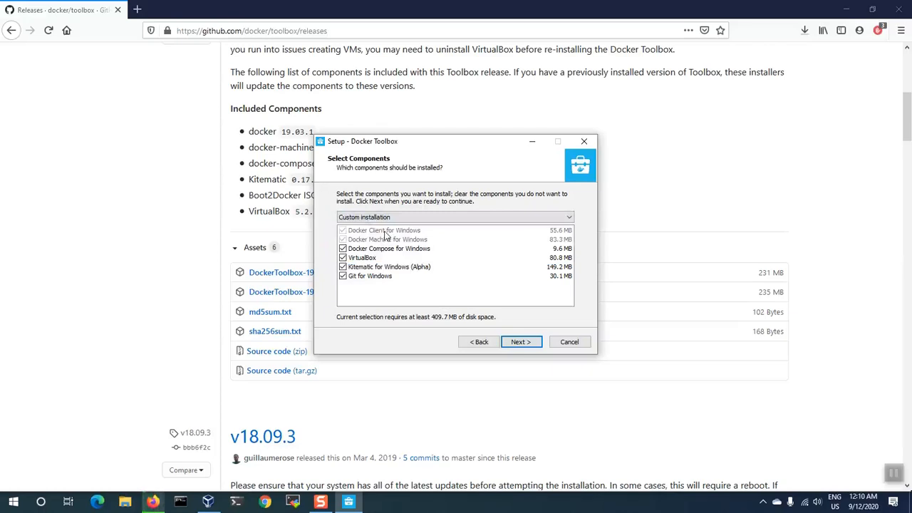
{"action": "key", "text": "Return"}
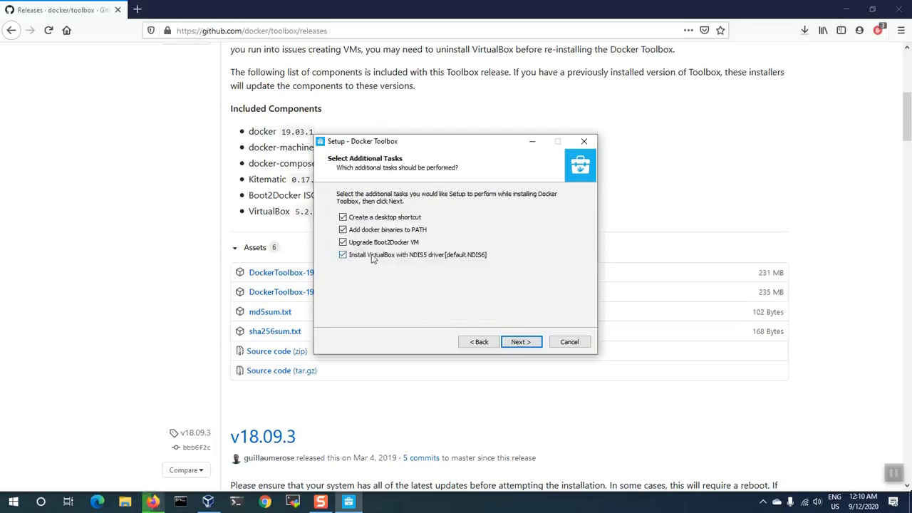
Install Docker Toolbox with all four additional tasks selected and finish setup with View Shortcuts in File Explorer turned off
{"action": "left_click", "coordinate": [528, 345]}
{"action": "left_click", "coordinate": [527, 345]}
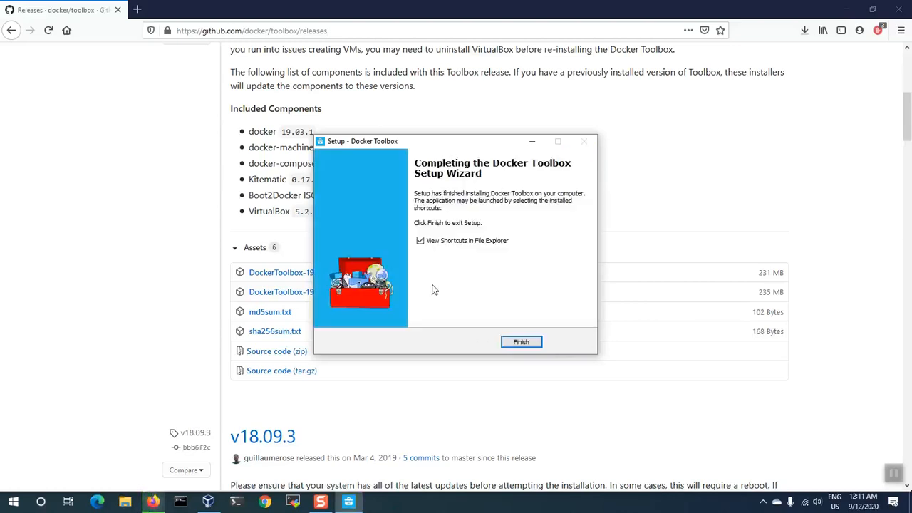
{"action": "left_click", "coordinate": [420, 241]}
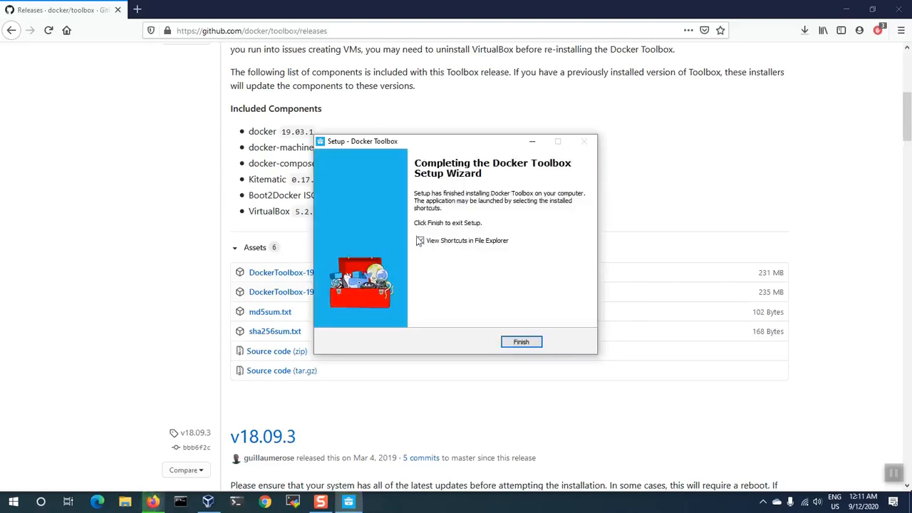
{"action": "left_click", "coordinate": [528, 343]}
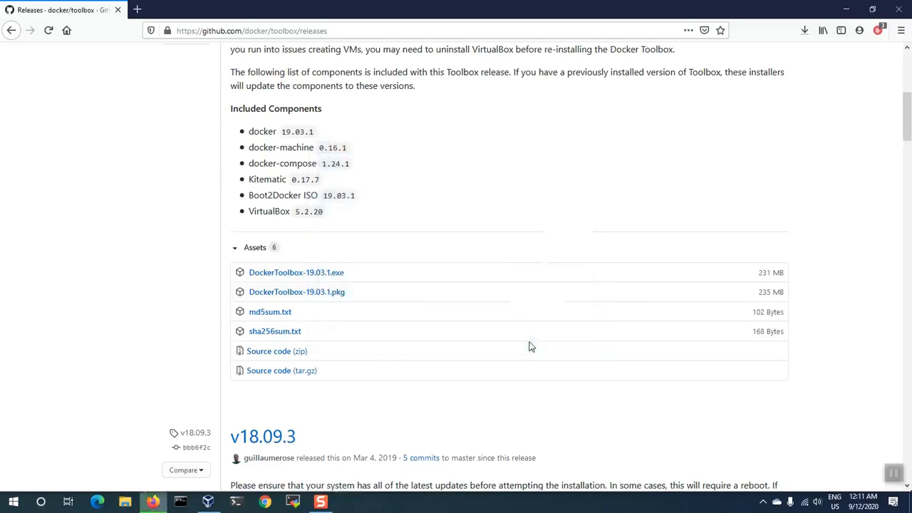
Run docker version in Windows Terminal opened as administrator, clear the screen and enter docker run
{"action": "right_click", "coordinate": [236, 502]}
{"action": "right_click", "coordinate": [216, 459]}
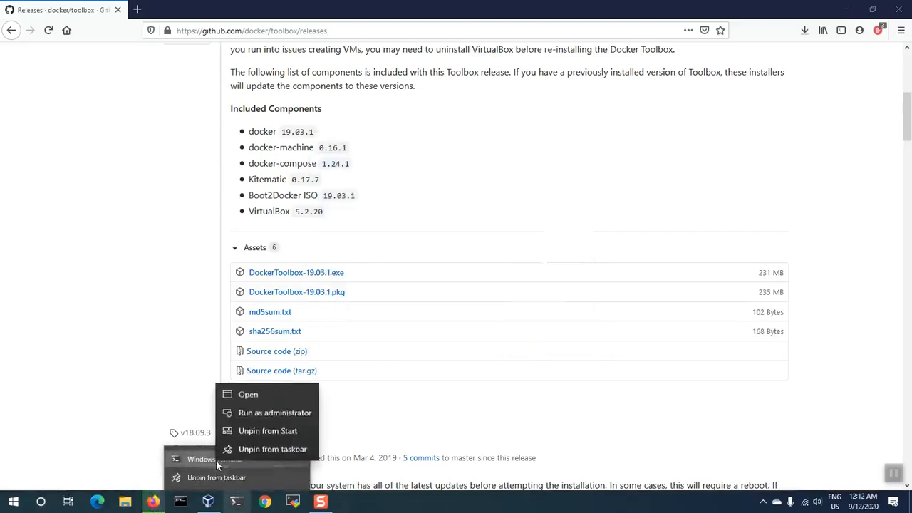
{"action": "left_click", "coordinate": [260, 412]}
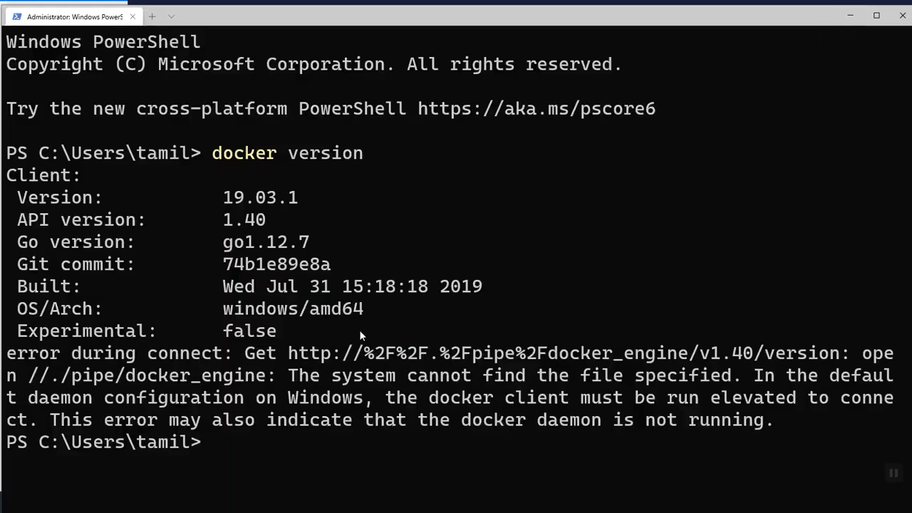
{"action": "type", "text": "clear"}
{"action": "key", "text": "Return"}
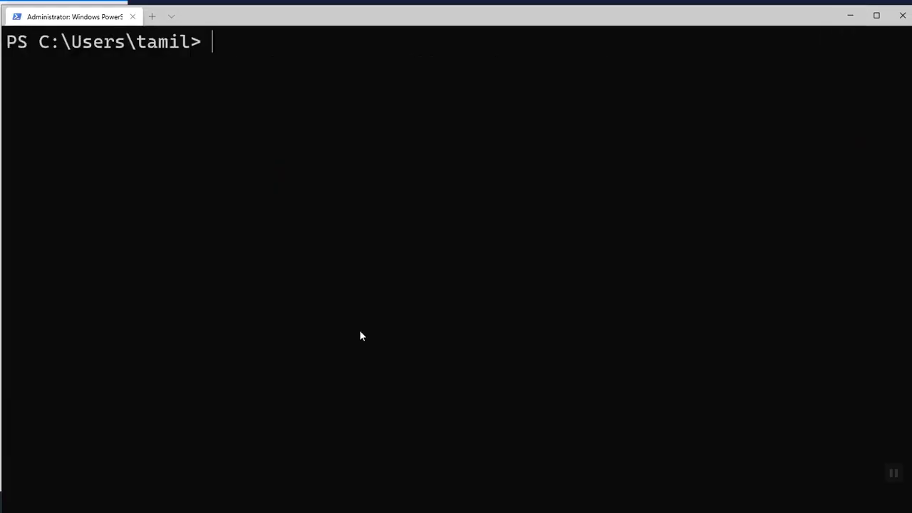
{"action": "type", "text": "docker run"}
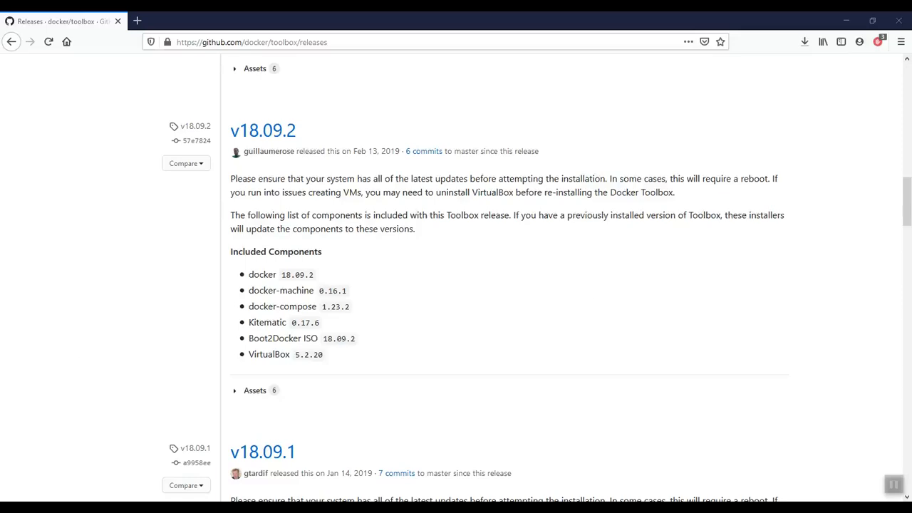
Launch Docker Quickstart Terminal from the list of all apps and let it create the default Docker machine
{"action": "key", "text": "super"}
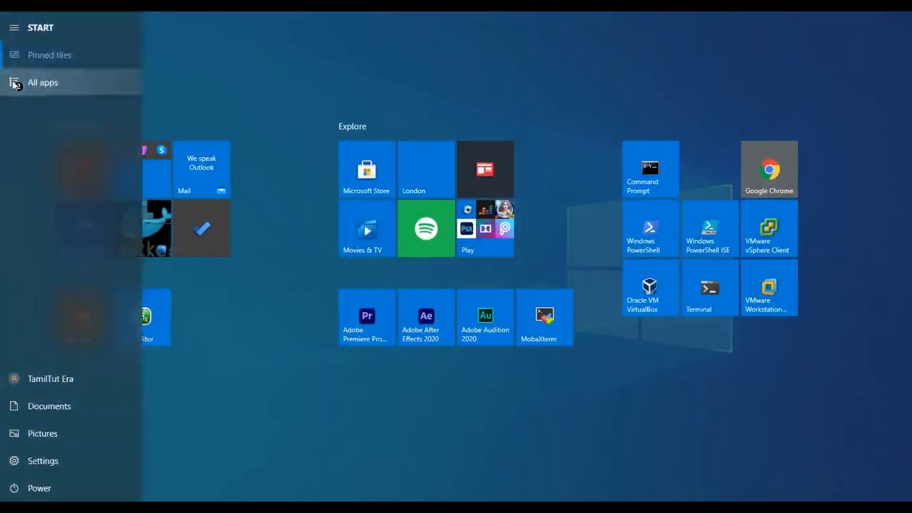
{"action": "left_click", "coordinate": [15, 84]}
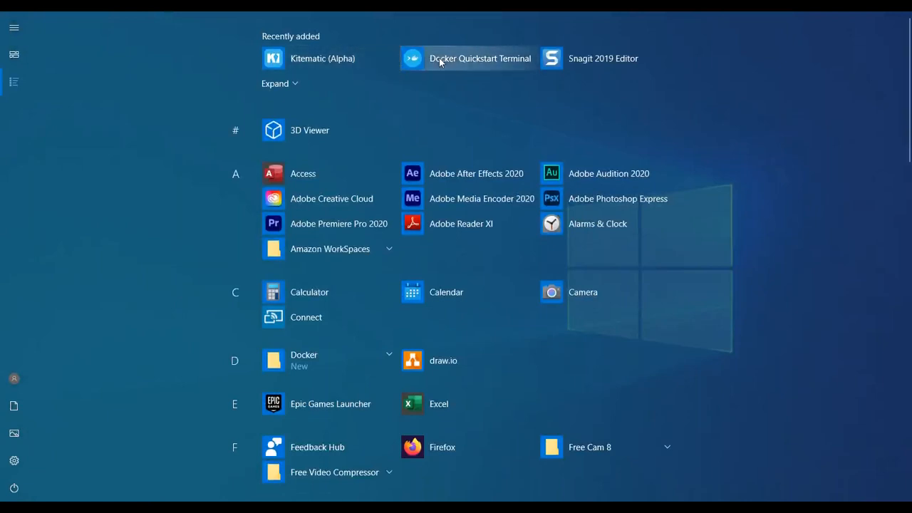
{"action": "left_click", "coordinate": [438, 57]}
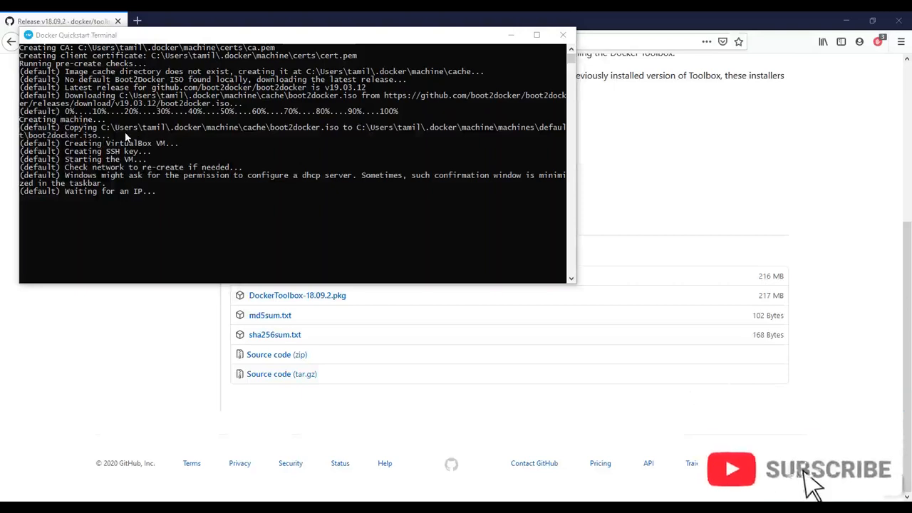
{"action": "left_click", "coordinate": [326, 130]}
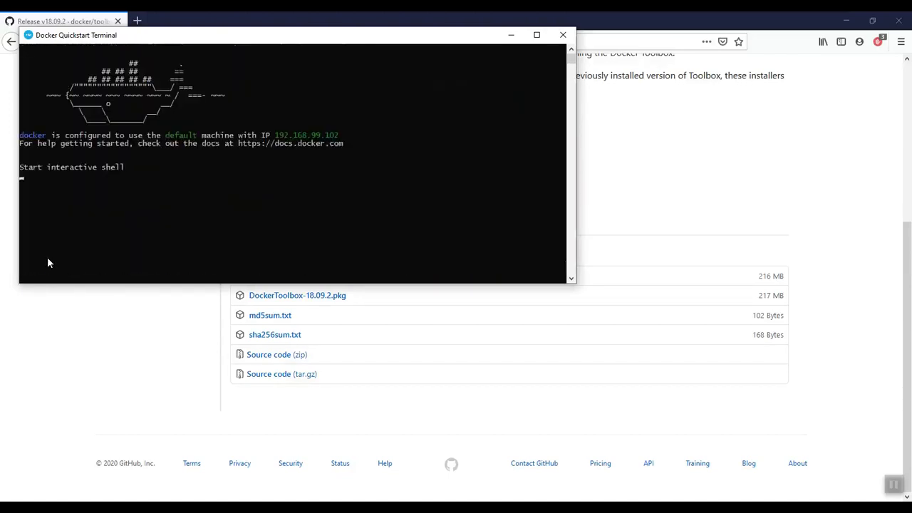
Maximize the Docker Quickstart Terminal window and enlarge its text to examine the default machine's IP address
{"action": "left_click", "coordinate": [537, 34]}
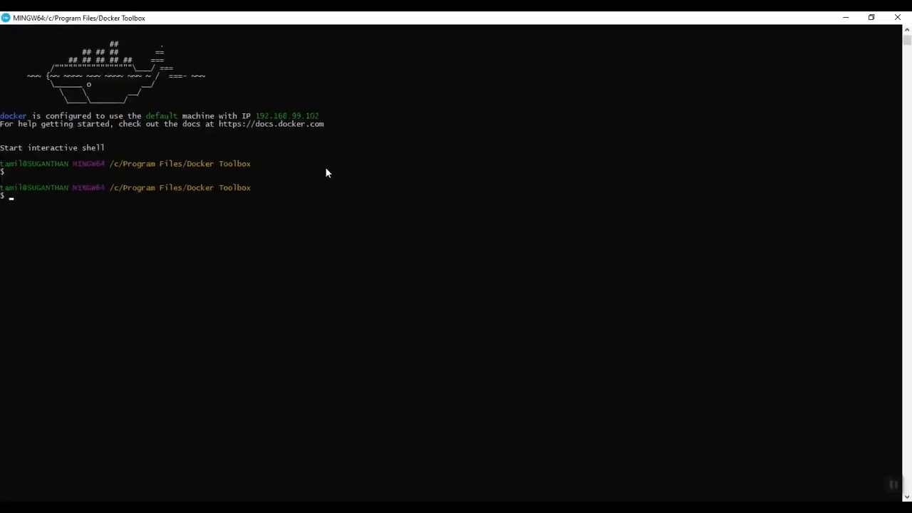
{"action": "scroll", "coordinate": [325, 166], "scroll_direction": "up", "scroll_amount": 6}
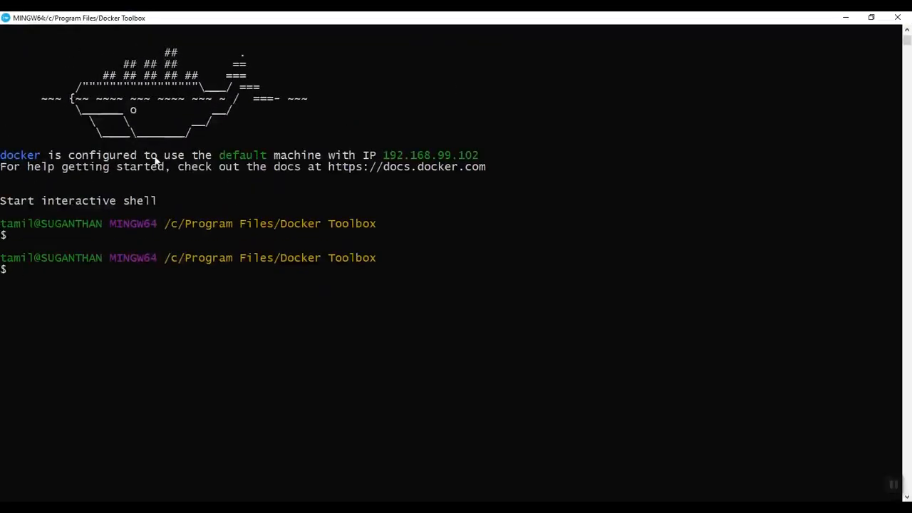
{"action": "scroll", "coordinate": [186, 160], "scroll_direction": "up", "scroll_amount": 1}
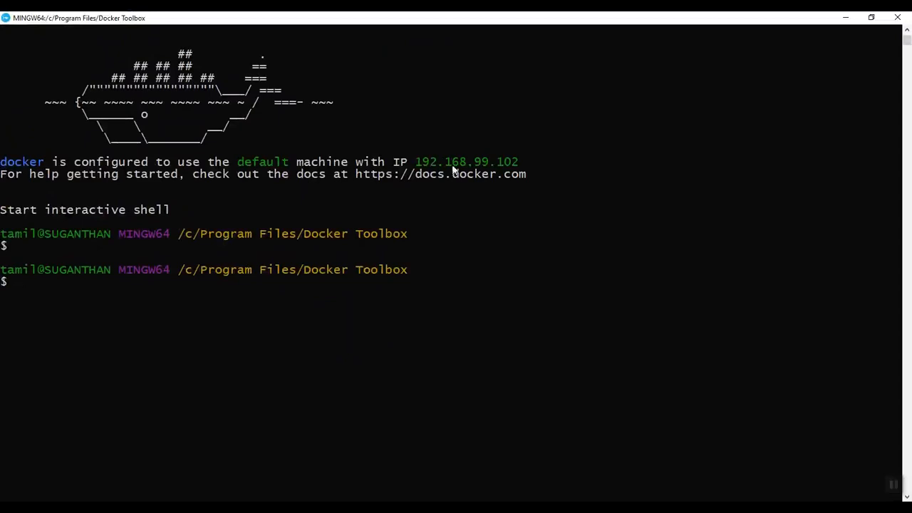
{"action": "left_click_drag", "start_coordinate": [416, 163], "coordinate": [519, 161]}
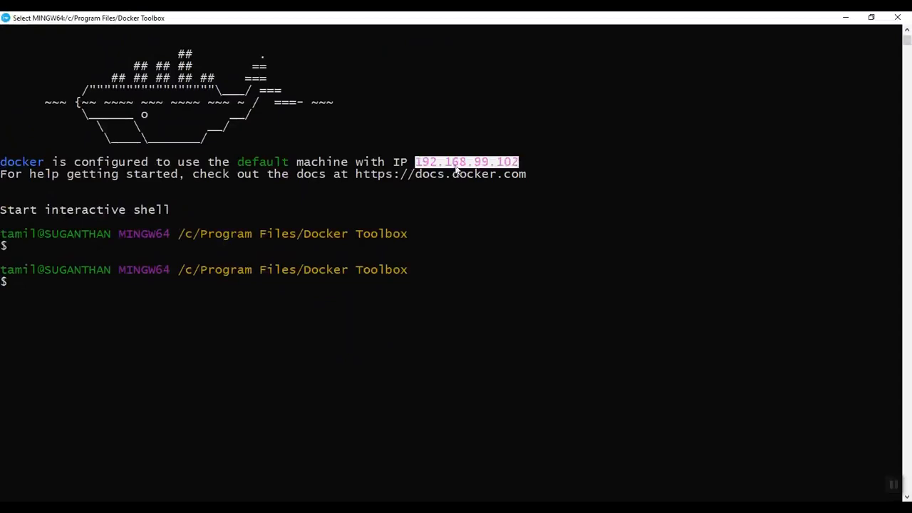
{"action": "left_click", "coordinate": [499, 163]}
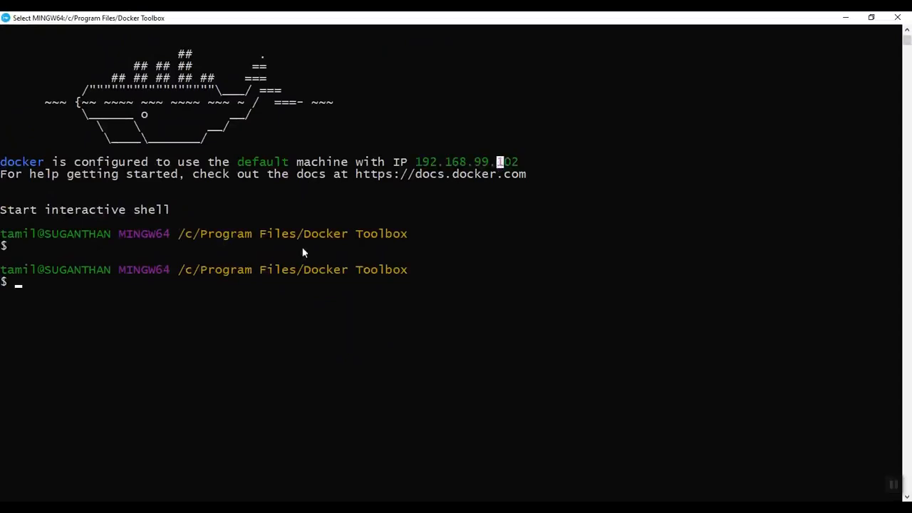
Run docker version in the interactive shell and examine the client's version and API version details
{"action": "left_click", "coordinate": [166, 320]}
{"action": "type", "text": "docker "}
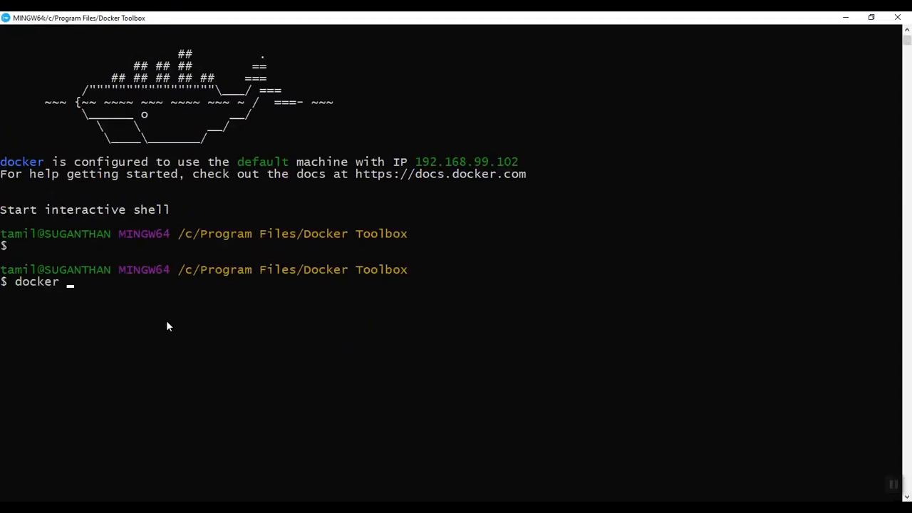
{"action": "type", "text": "version"}
{"action": "key", "text": "Return"}
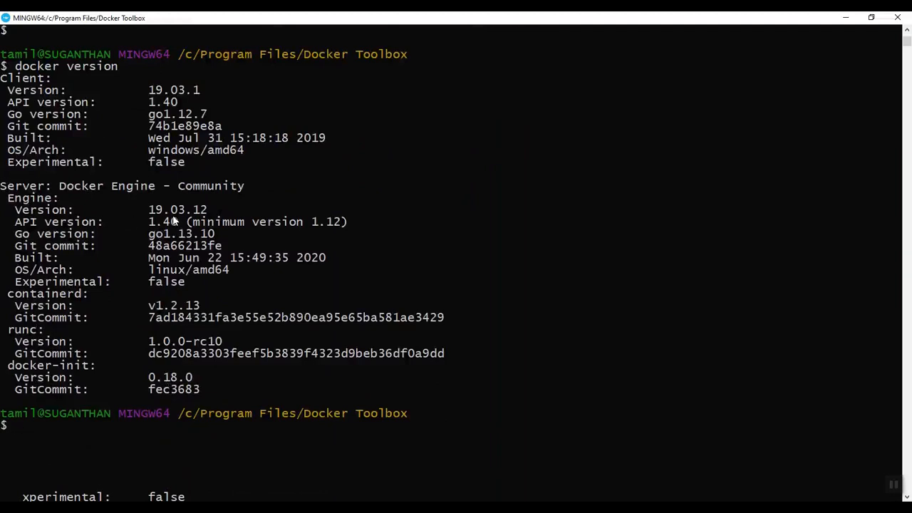
{"action": "left_click", "coordinate": [34, 79]}
{"action": "left_click", "coordinate": [40, 91]}
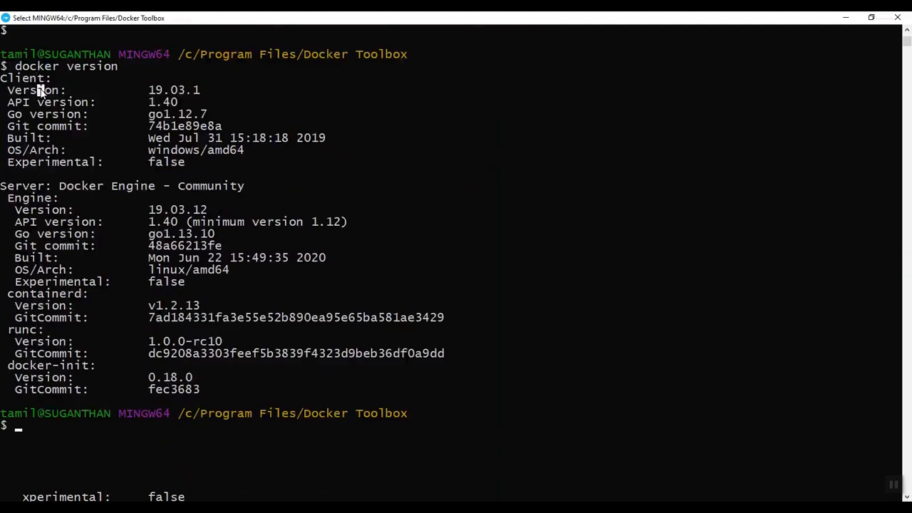
{"action": "left_click", "coordinate": [181, 102]}
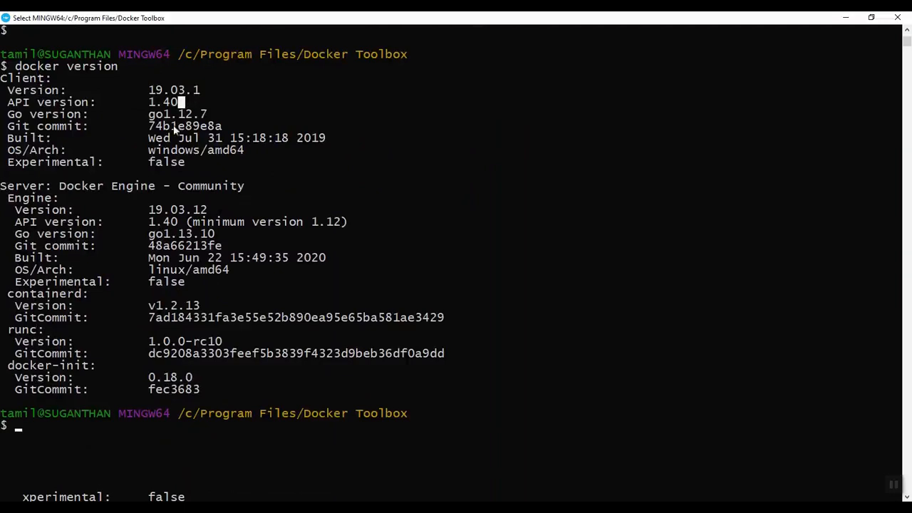